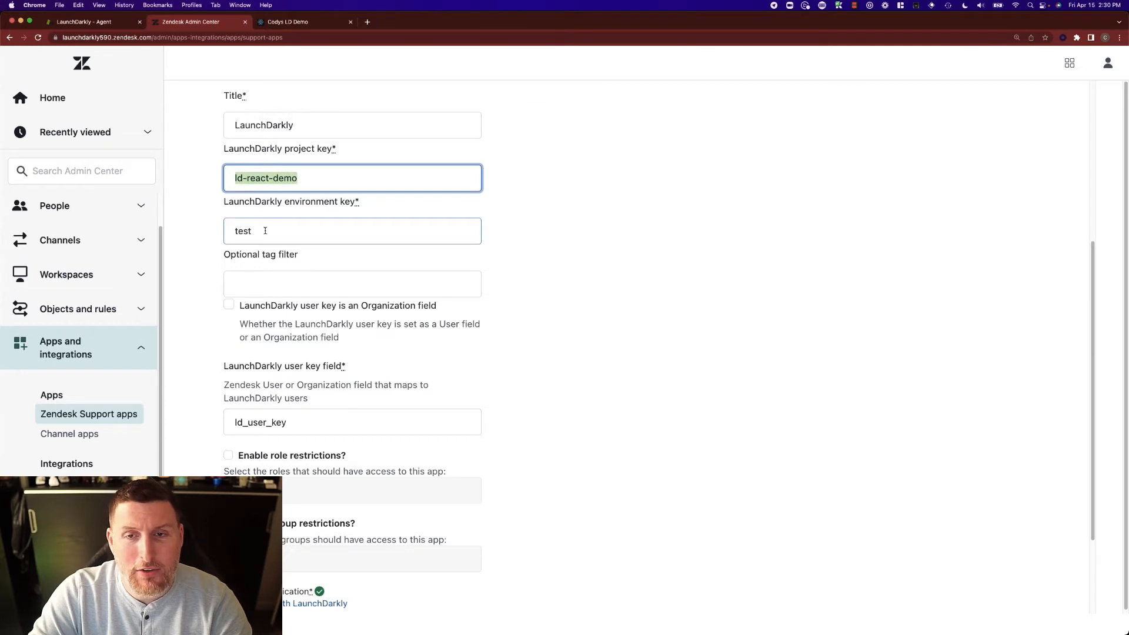
Review the LaunchDarkly app's environment key, optional tag filter and user key field settings.
key(Tab)
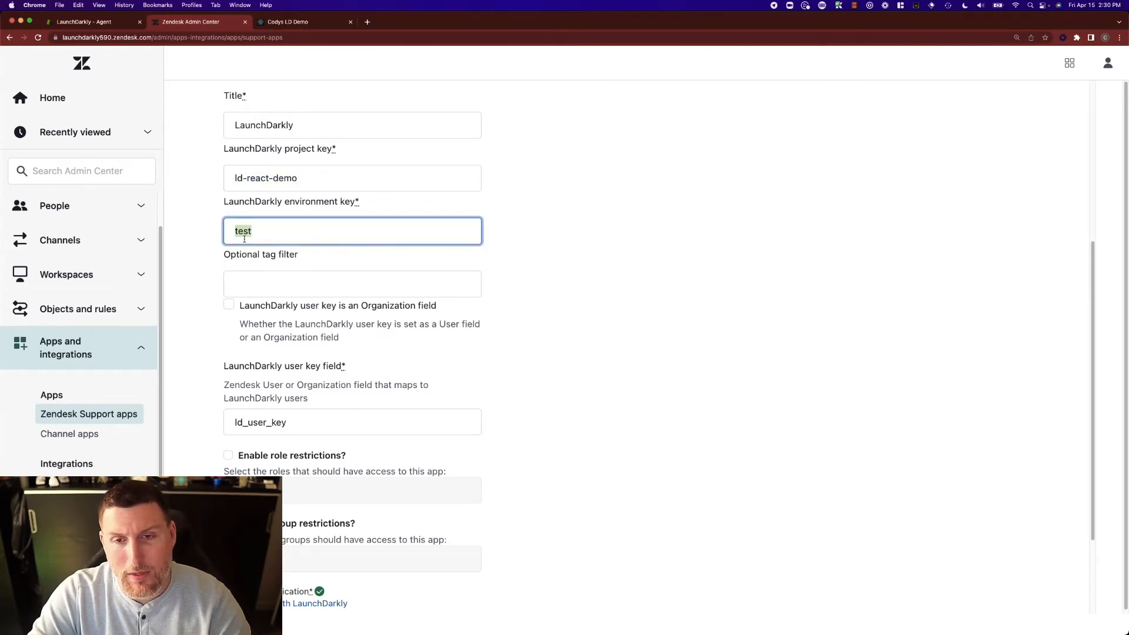
click(212, 266)
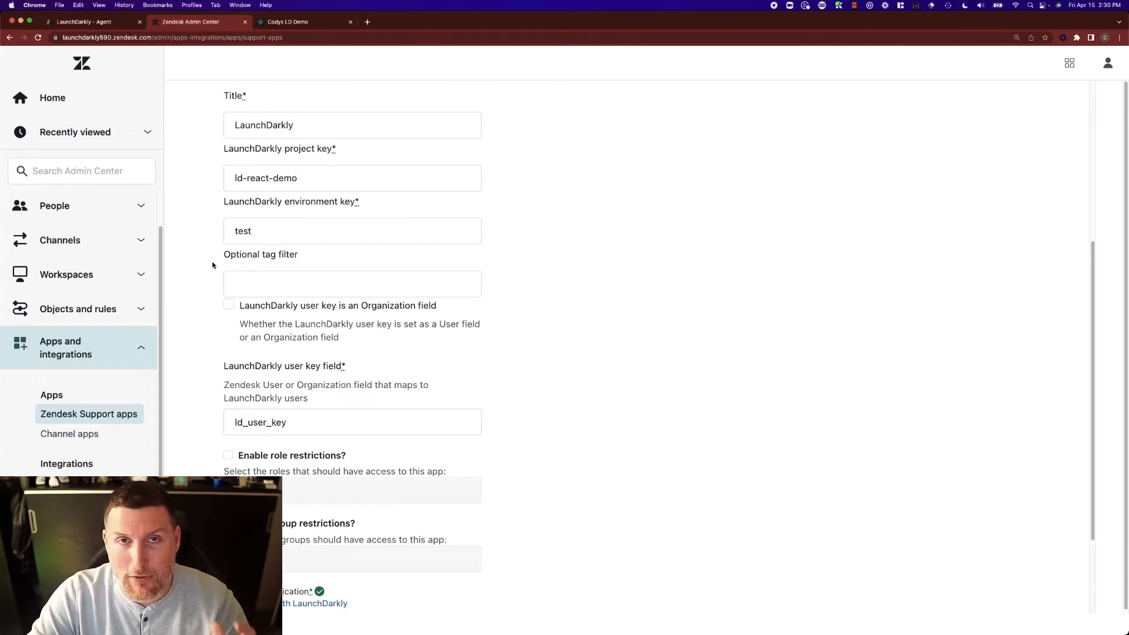
click(243, 274)
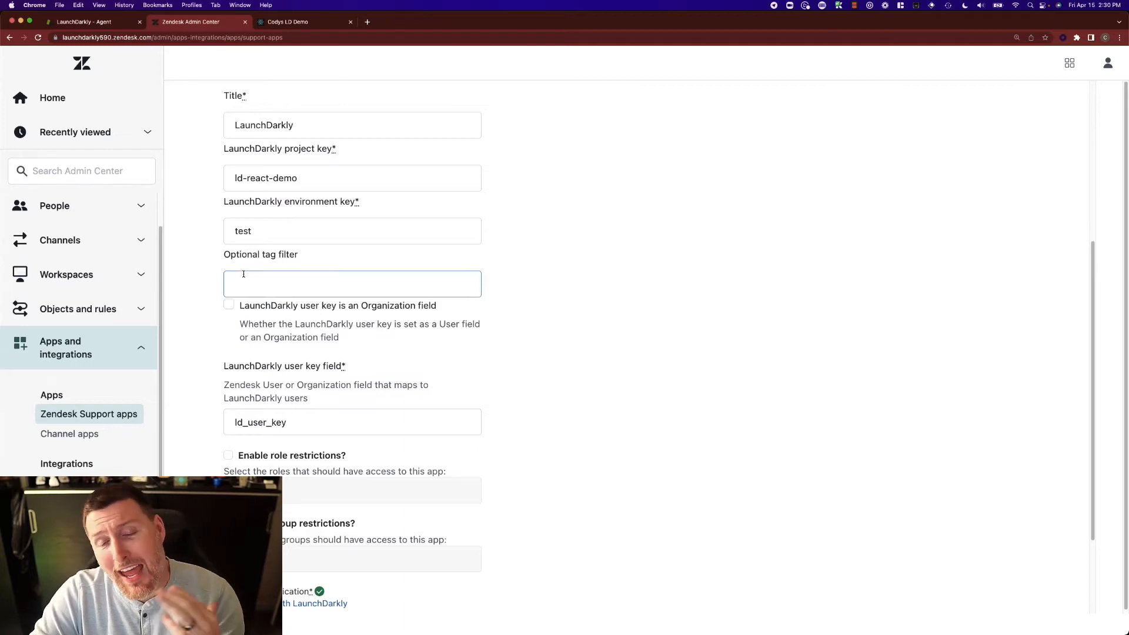
click(259, 284)
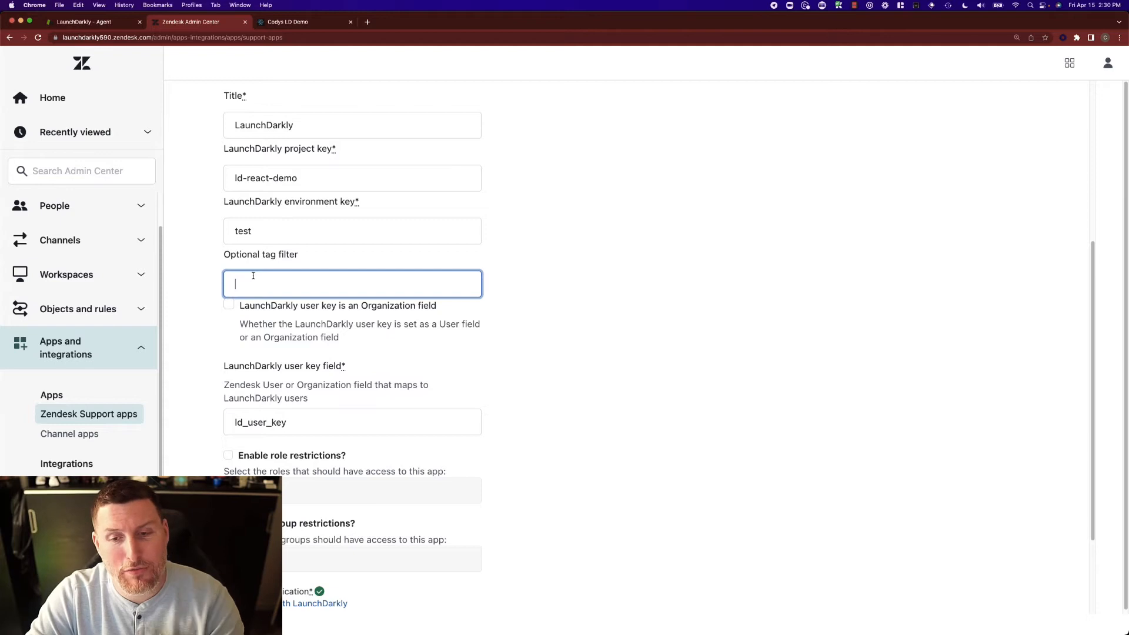
scroll(253, 280, down, 5)
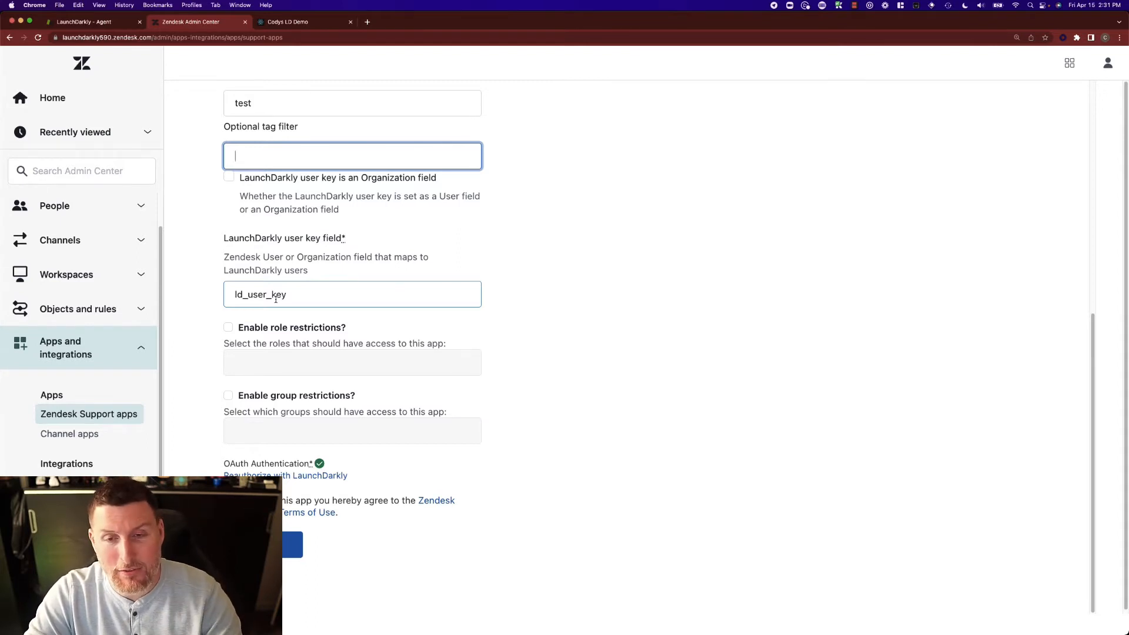
Close the Zendesk Admin Center and open the "Jitter on Image" ticket from the agent dashboard with its LaunchDarkly flags shown.
click(245, 22)
click(20, 95)
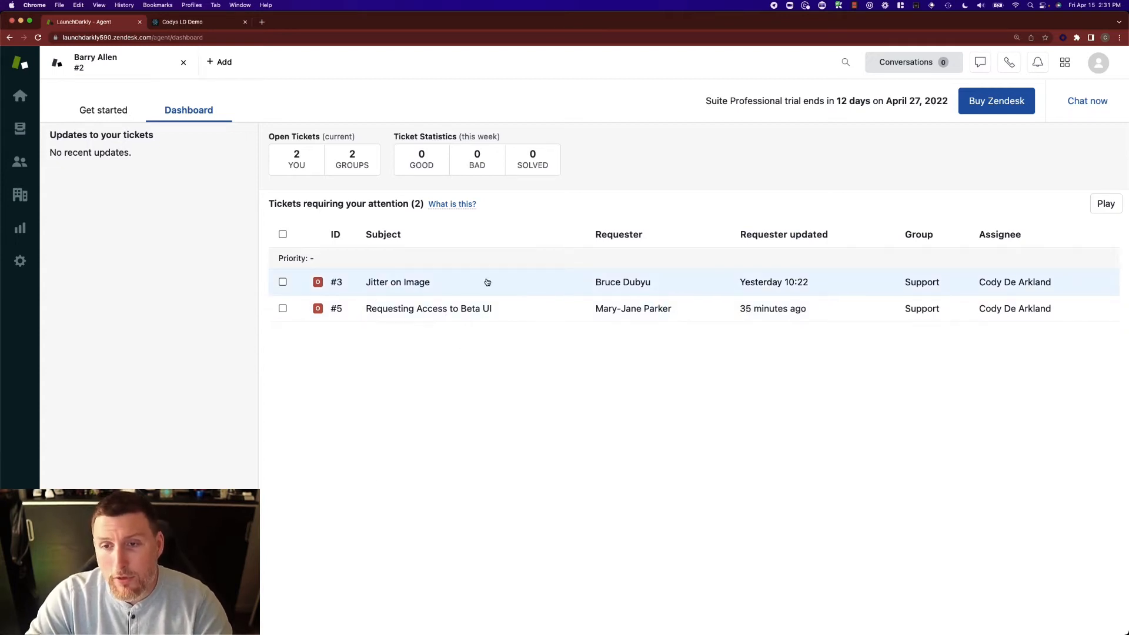
click(418, 283)
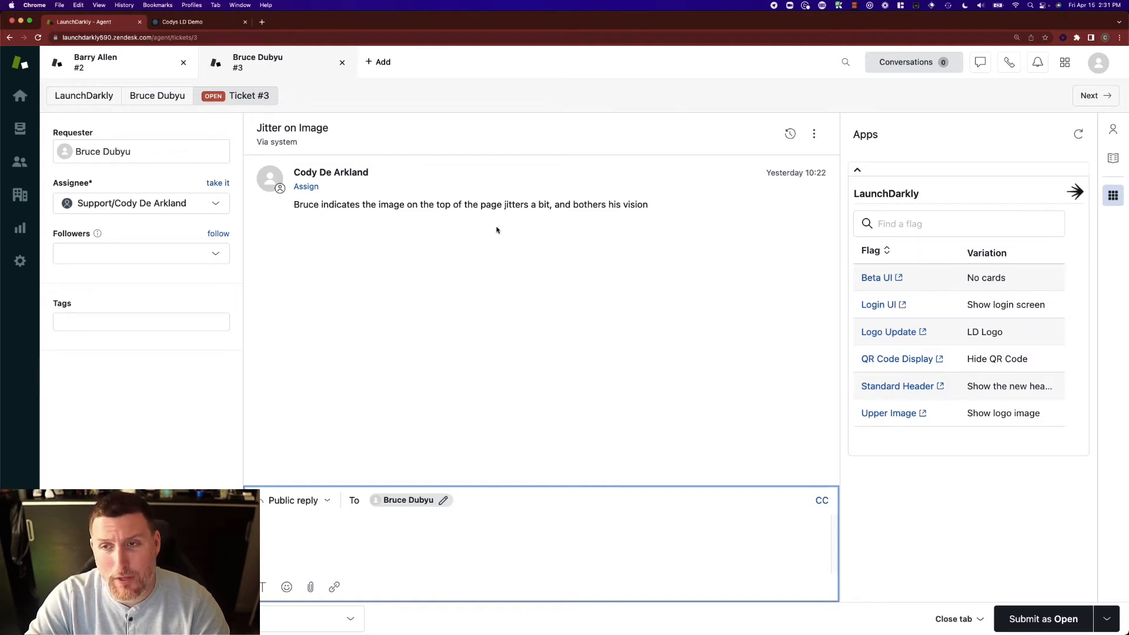
click(1114, 195)
click(1114, 196)
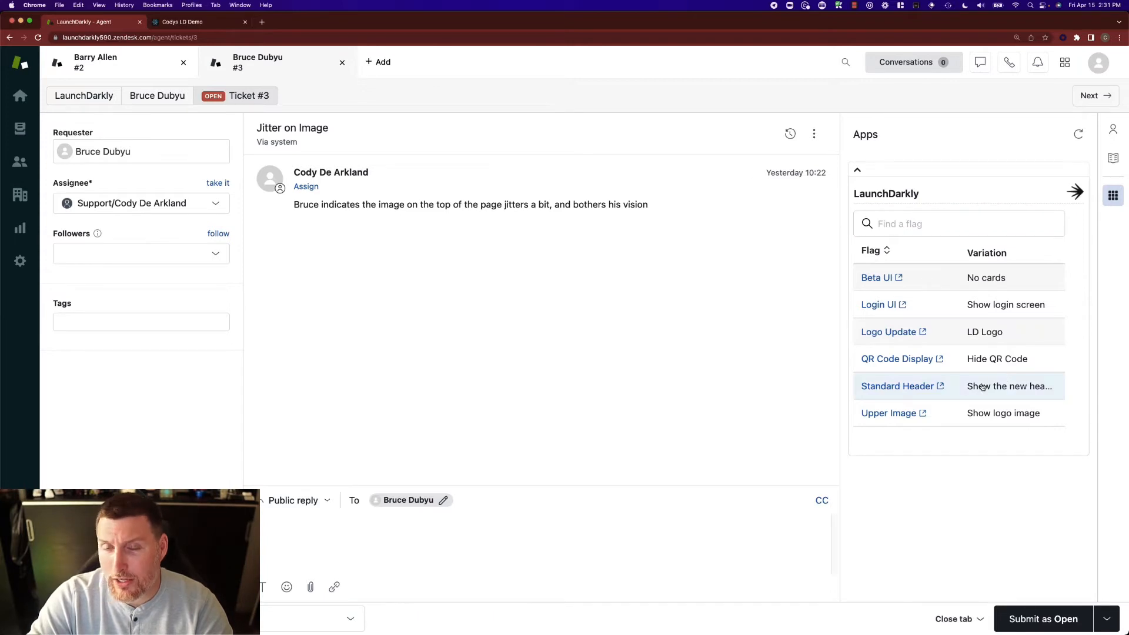
Search the ticket's LaunchDarkly flags for "upper" and open the details of the Upper Image flag.
click(899, 224)
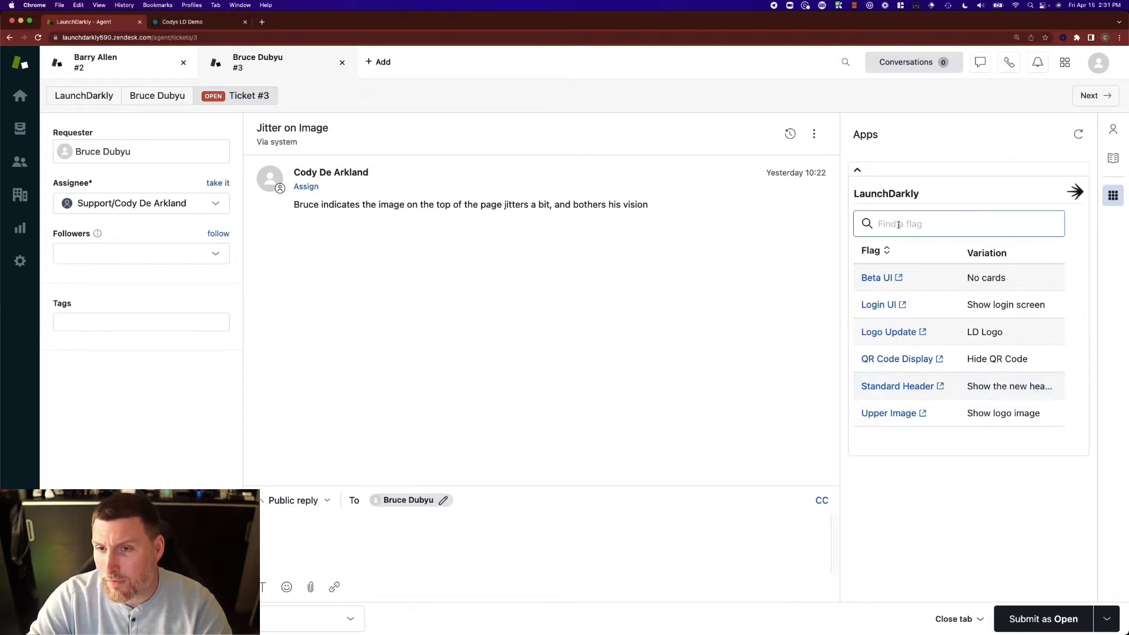
text(up)
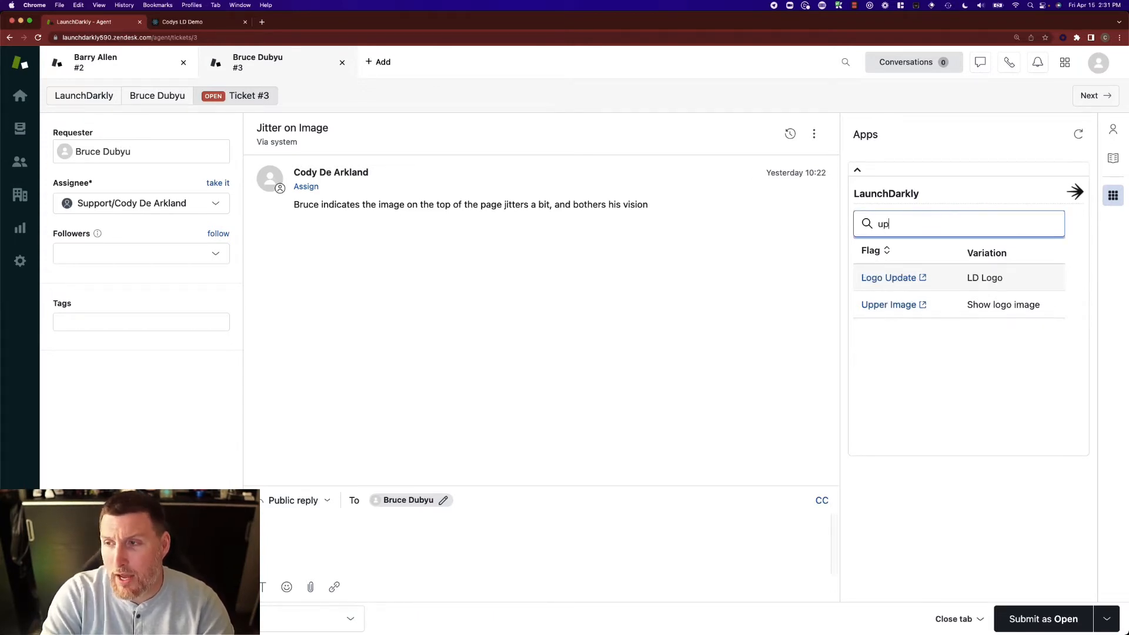
text(per)
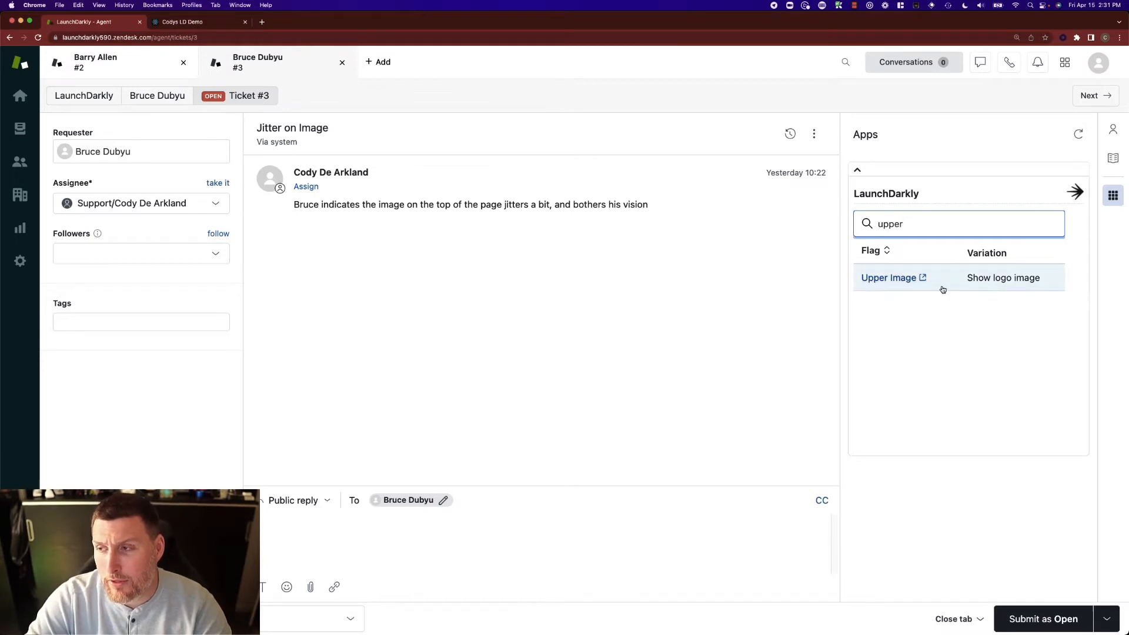
click(1009, 280)
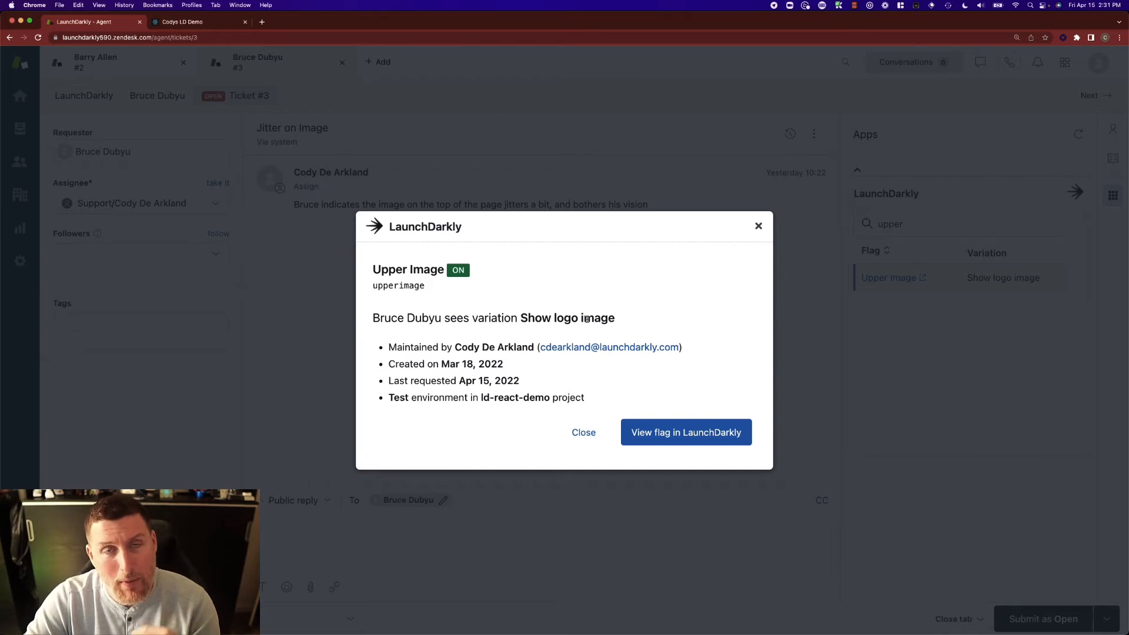
View the Upper Image flag in LaunchDarkly, examine its segment targeting rule and bring up the list of segments.
click(653, 432)
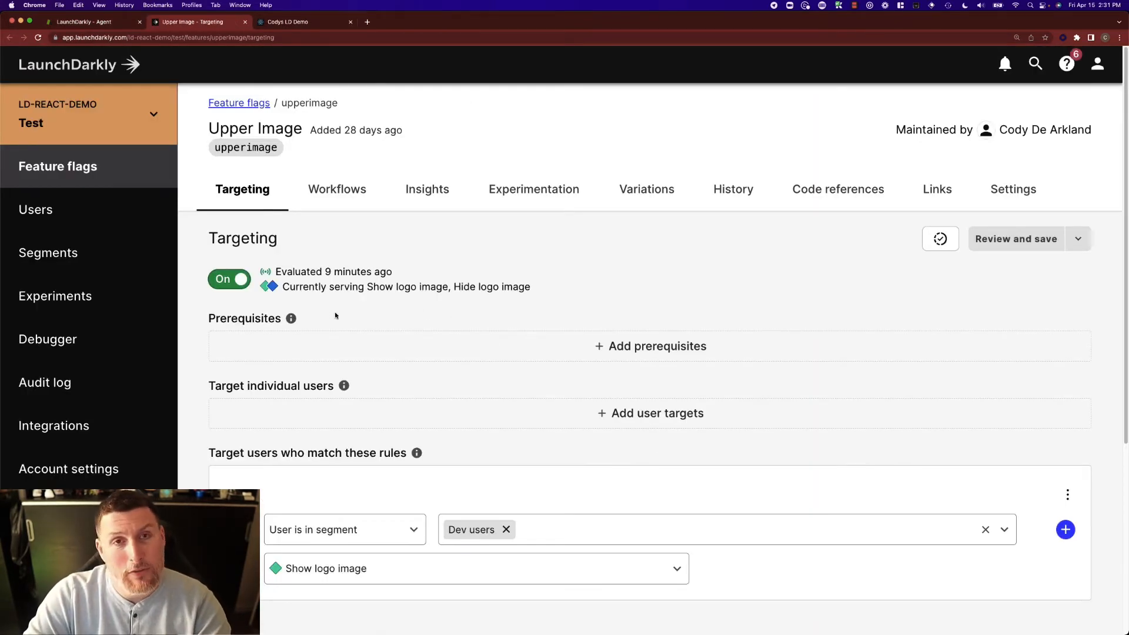
scroll(299, 406, down, 2)
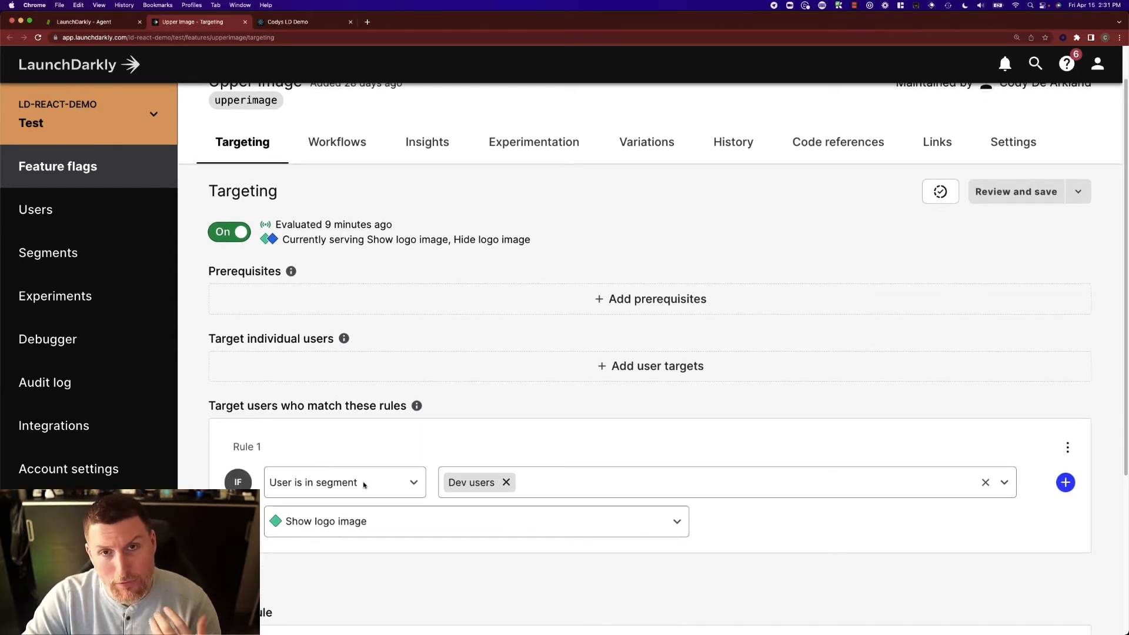
mouse_move(464, 486)
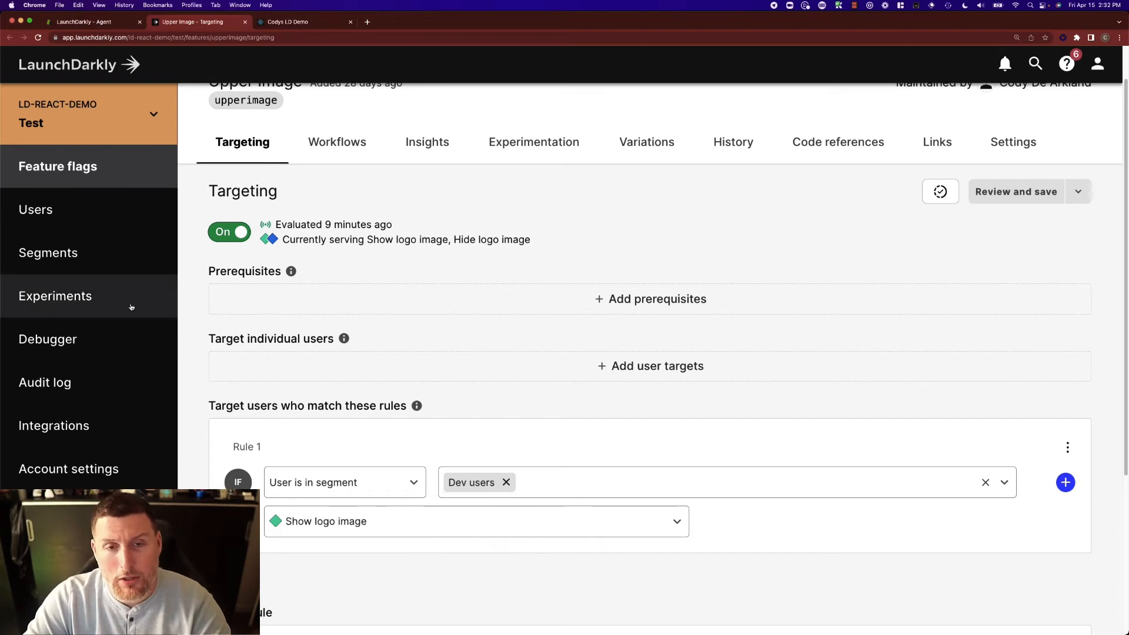
click(71, 253)
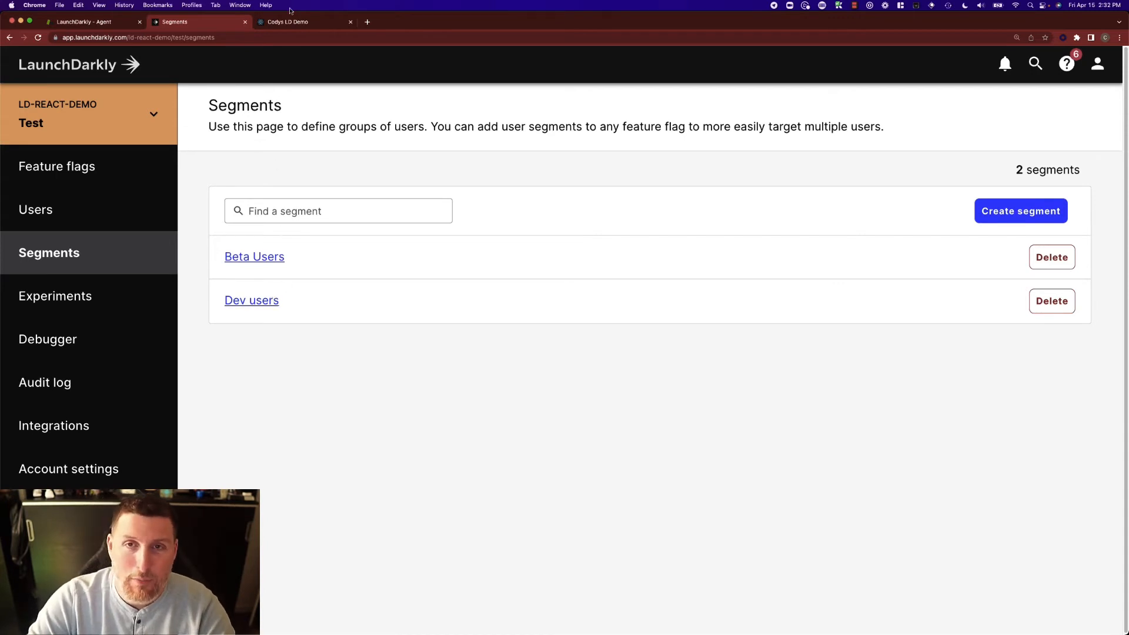
Switch to the Codys LD Demo site and submit the jitter ticket requester's username.
click(288, 23)
text(Bruce)
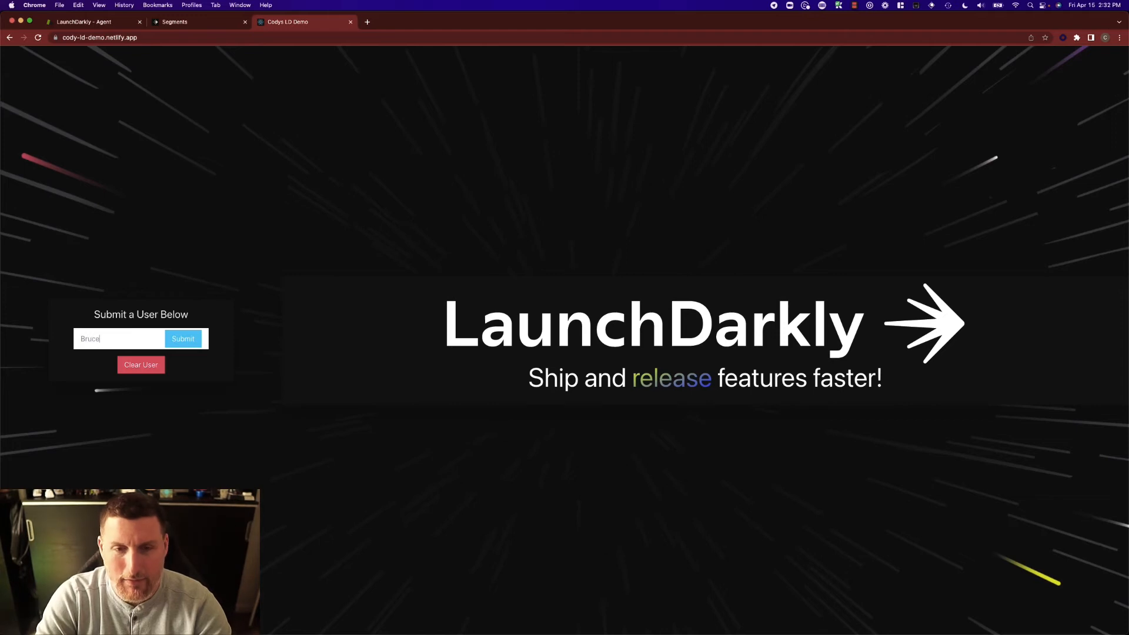
key(Return)
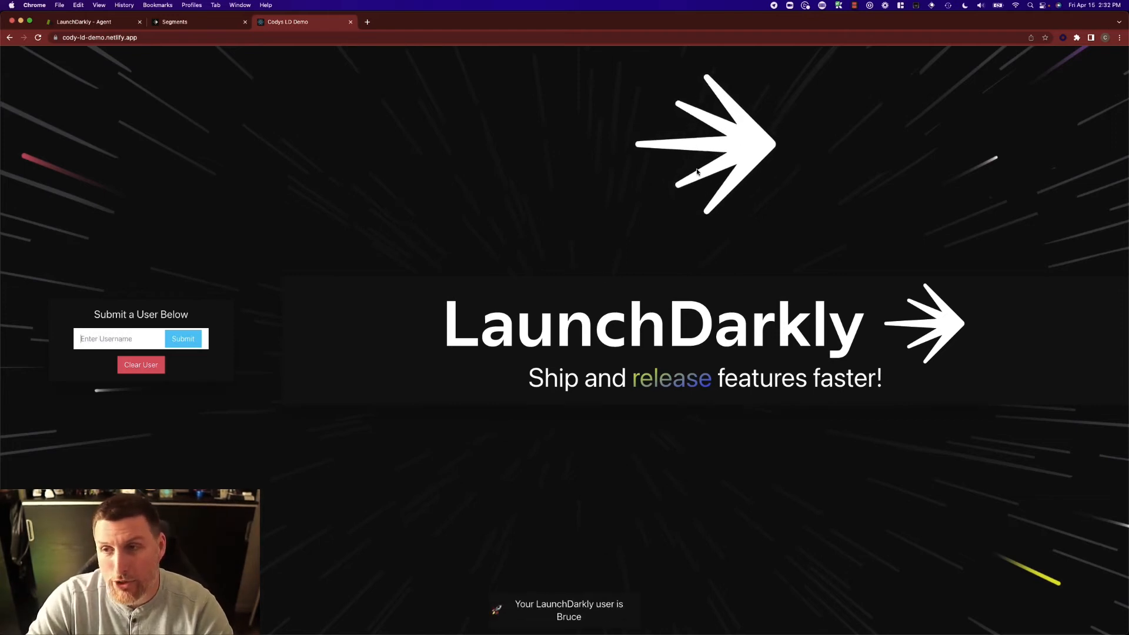
Remove the value B from the Dev users segment's "key starts with" rule, save the segment and return to the demo site.
click(187, 24)
click(252, 301)
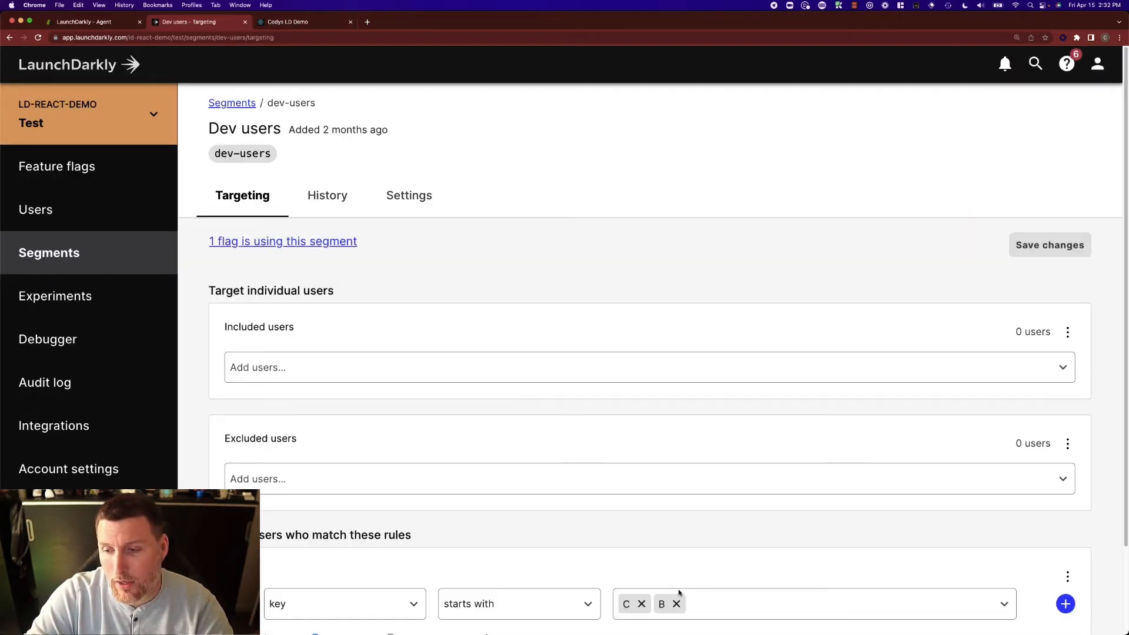
click(677, 605)
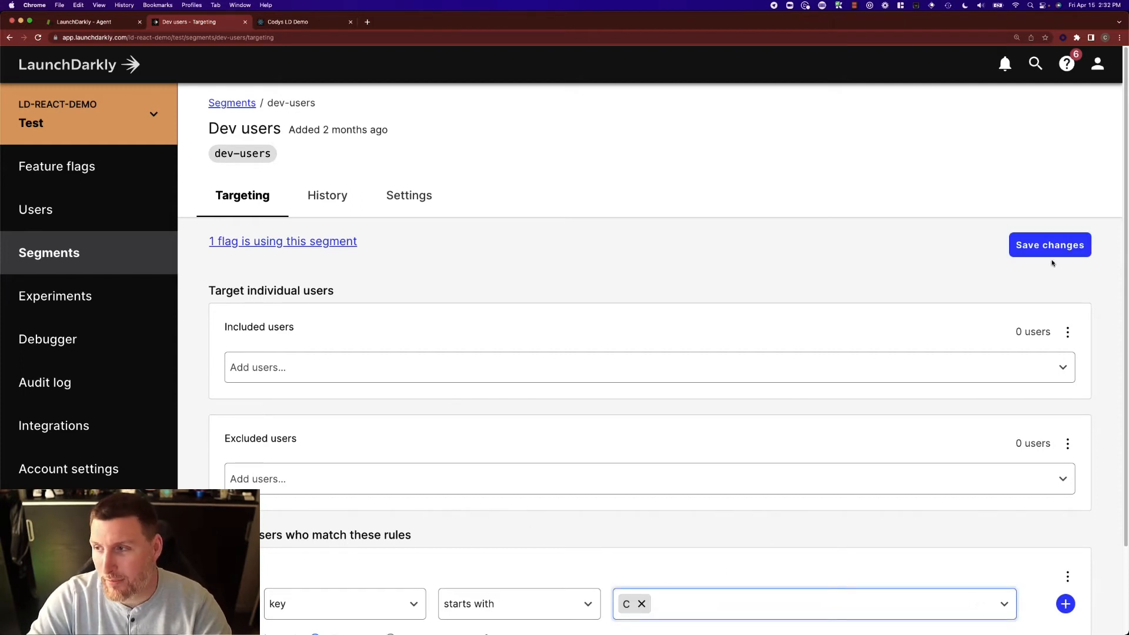
click(1050, 244)
click(669, 427)
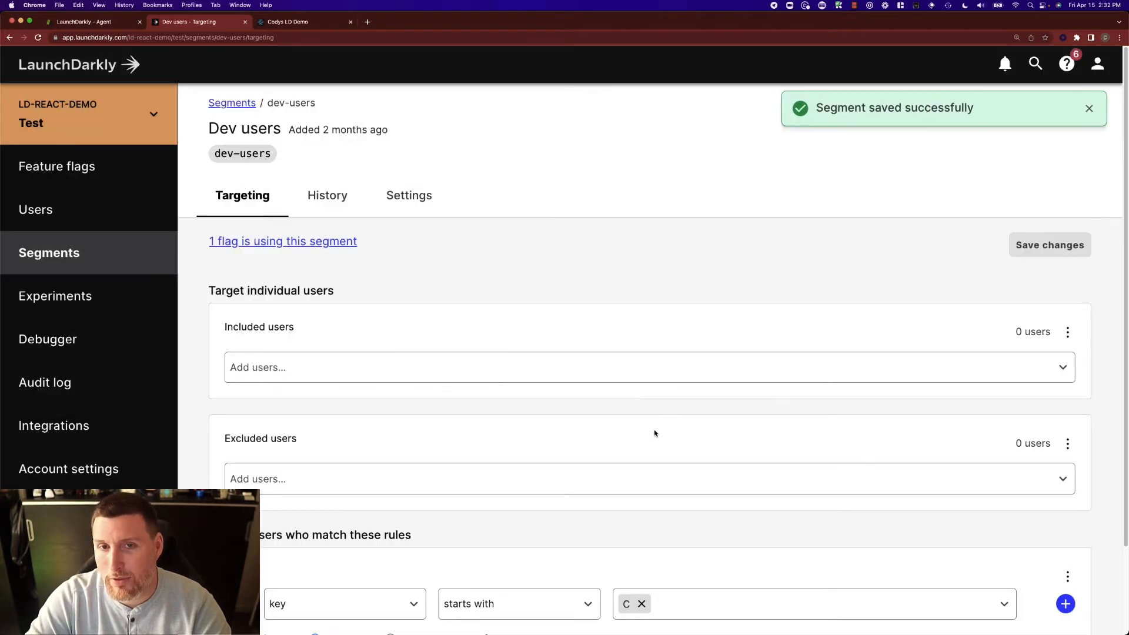
click(296, 23)
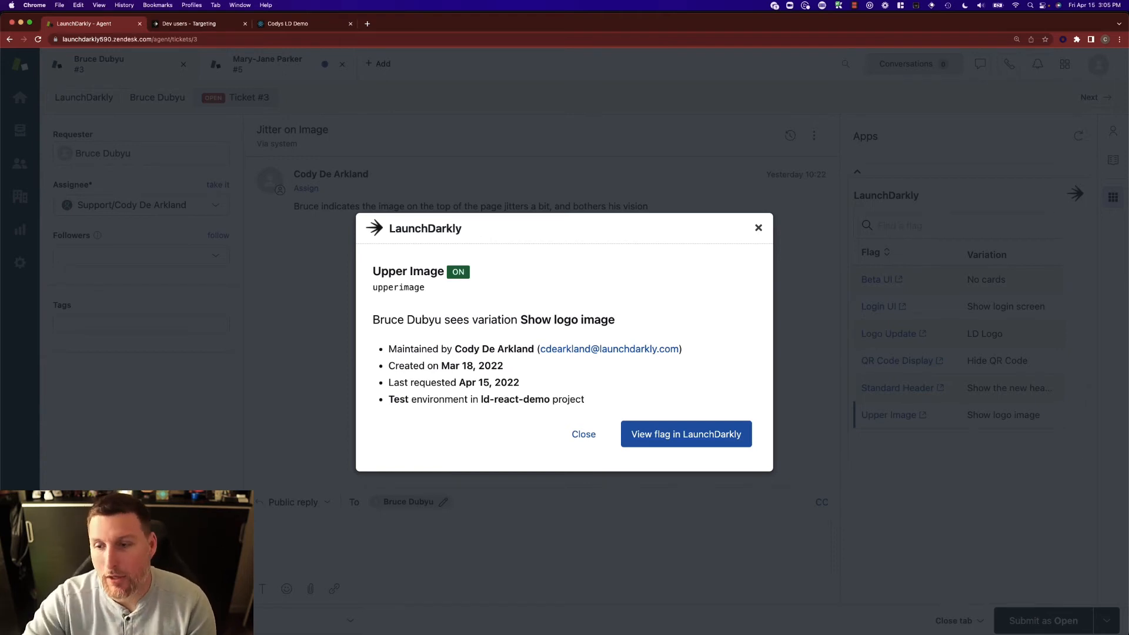
Close the Upper Image flag details and open the "Requesting Access to Beta UI" ticket from the Zendesk dashboard.
click(584, 434)
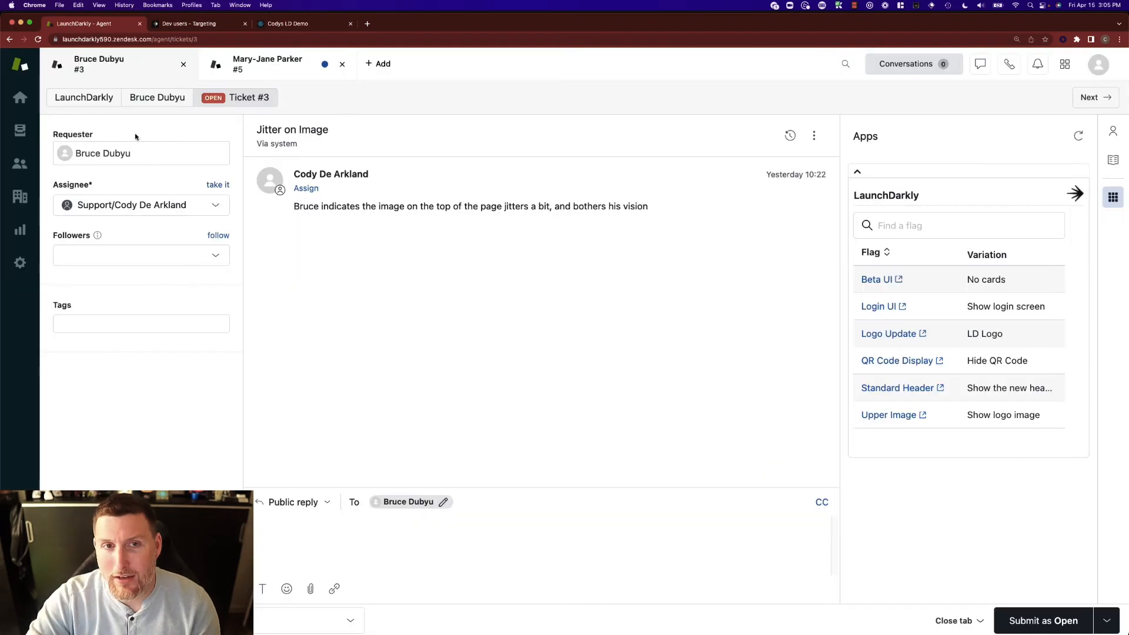
click(19, 99)
click(189, 182)
click(471, 311)
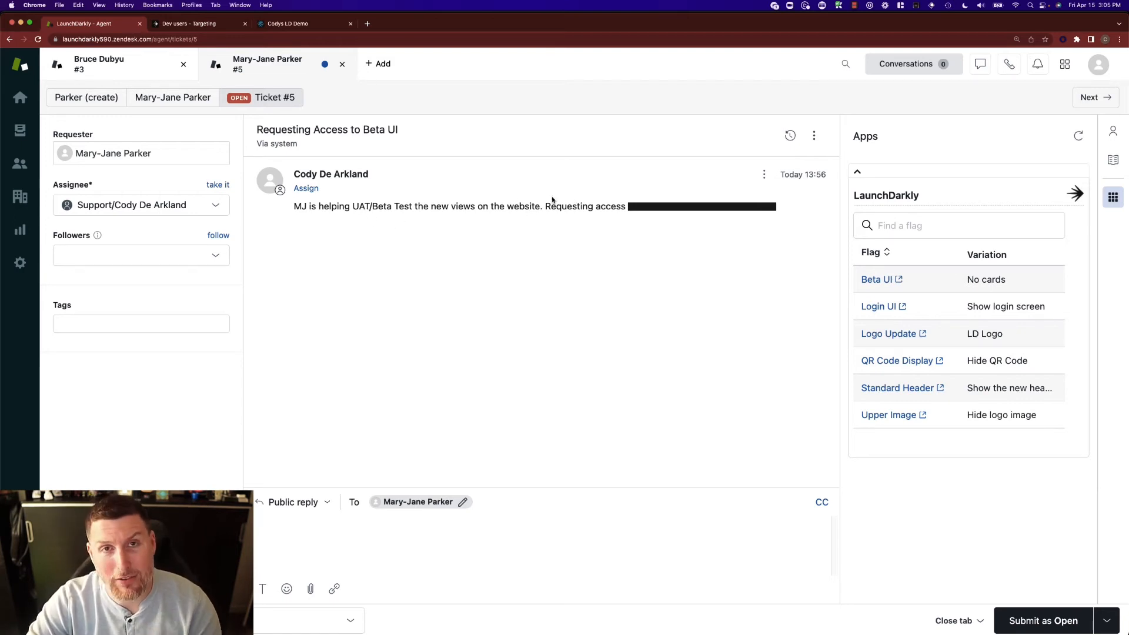
Search this ticket's LaunchDarkly flags for "Beta" and open the details of the Beta UI flag.
click(912, 226)
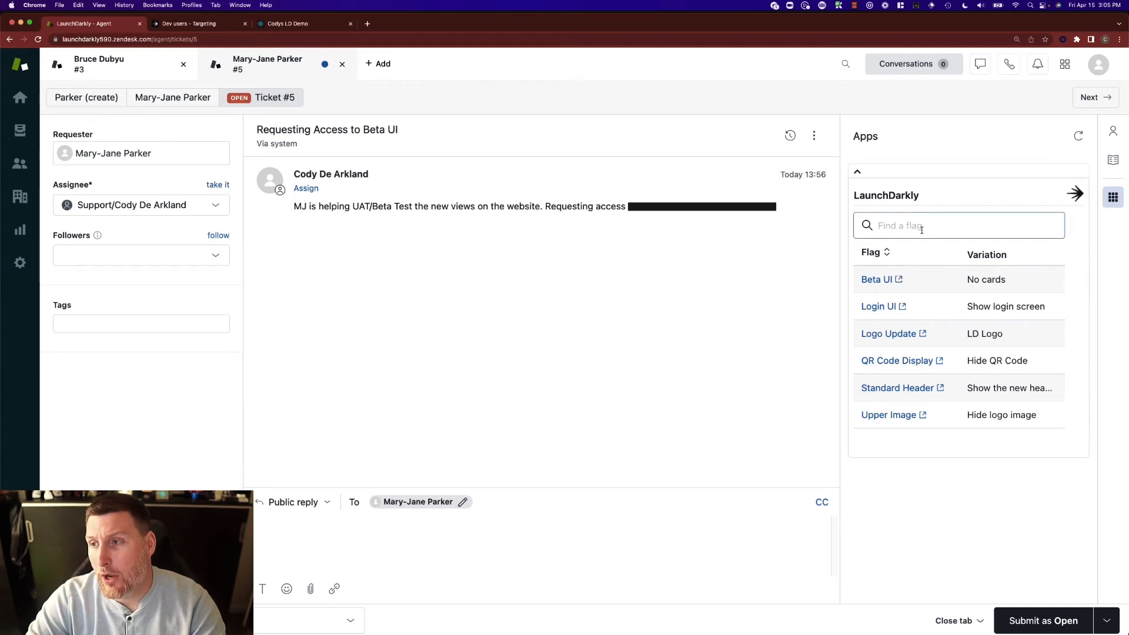
text(Beta)
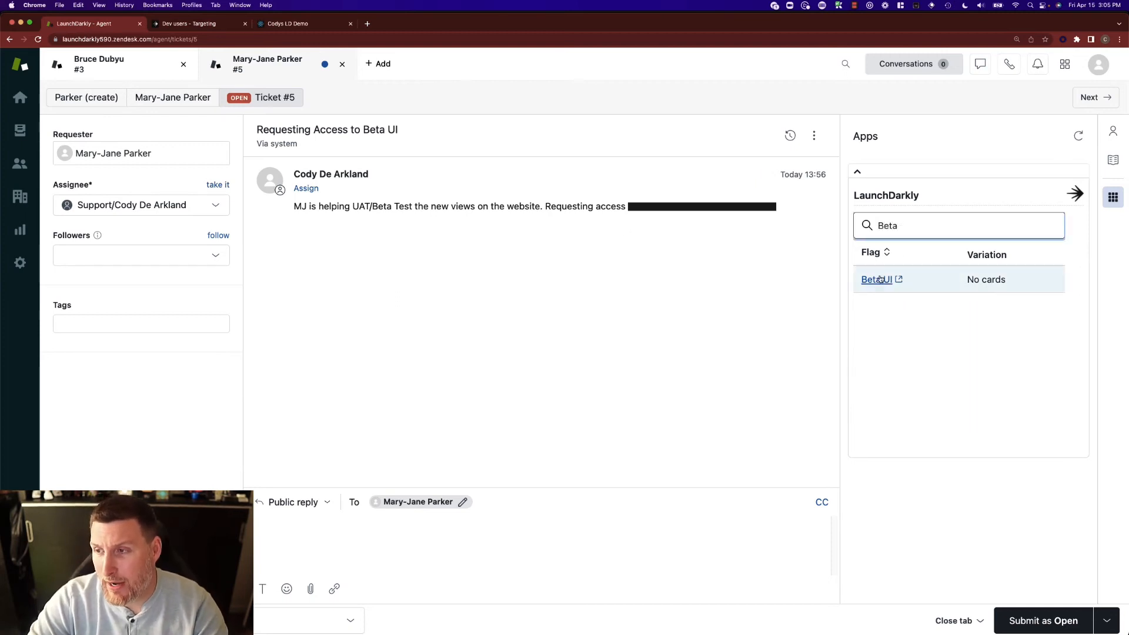
click(995, 284)
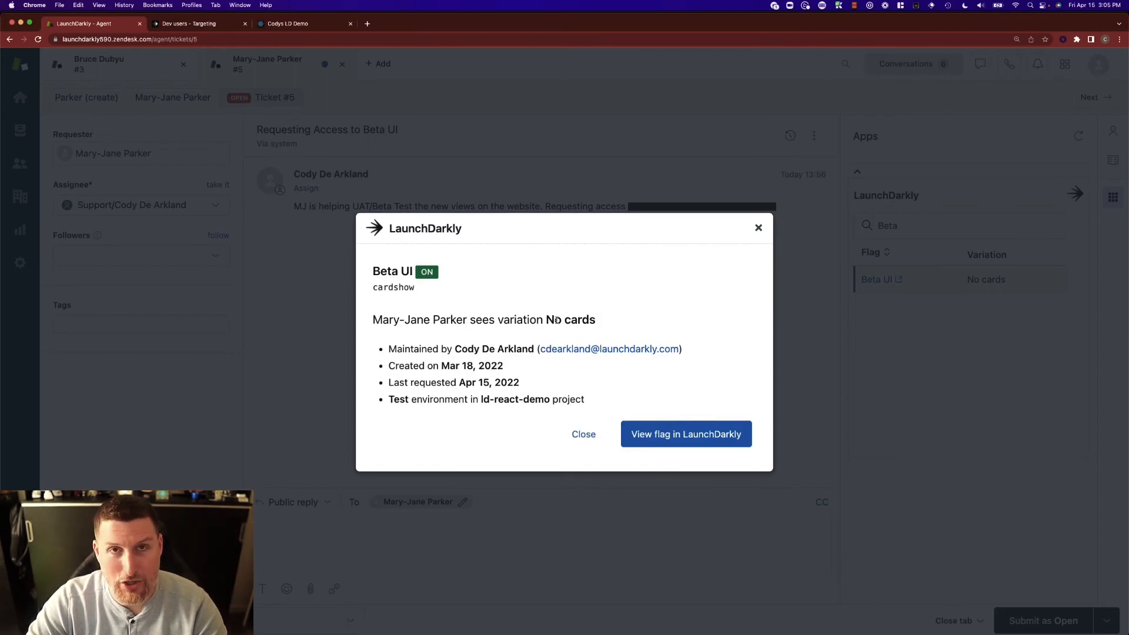
View the Beta UI flag in LaunchDarkly and examine which segment its targeting rule serves.
click(653, 435)
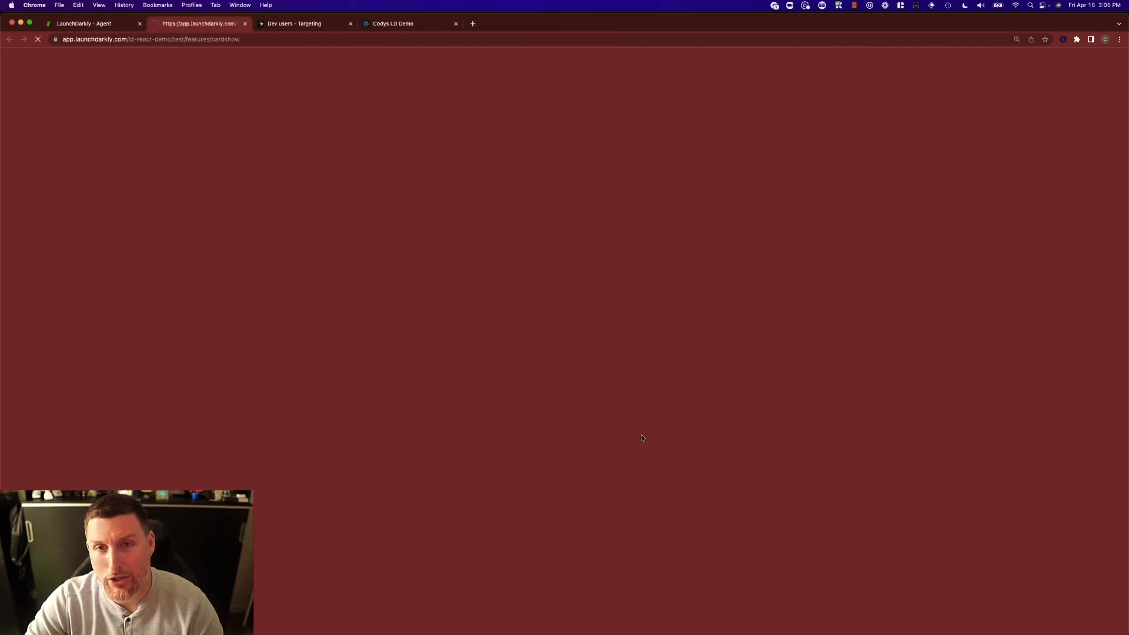
scroll(461, 365, down, 6)
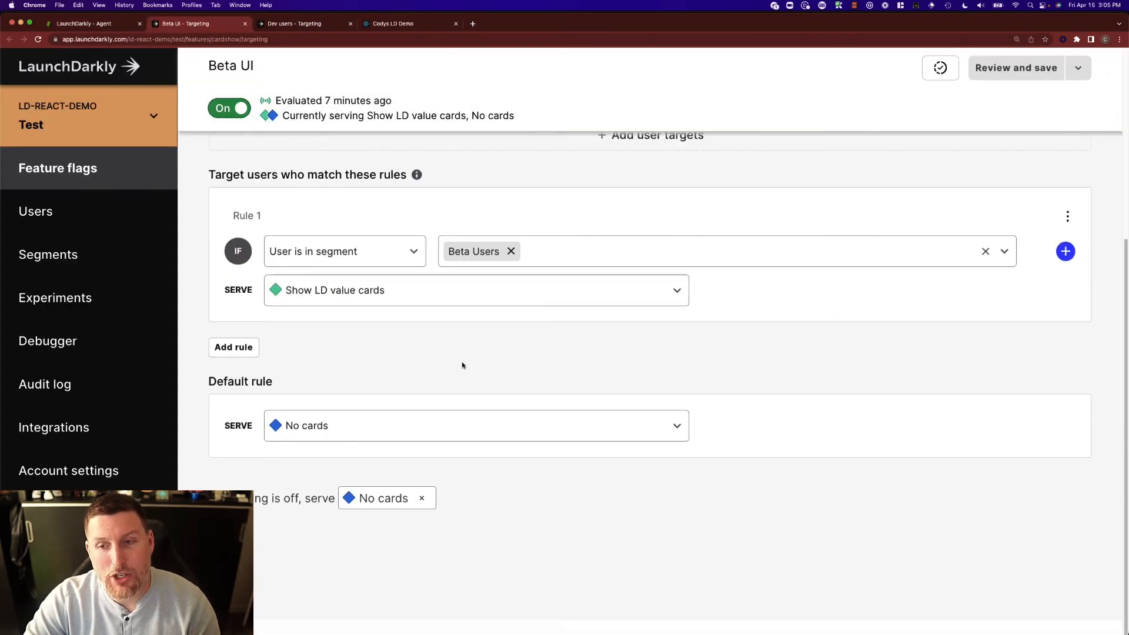
mouse_move(494, 255)
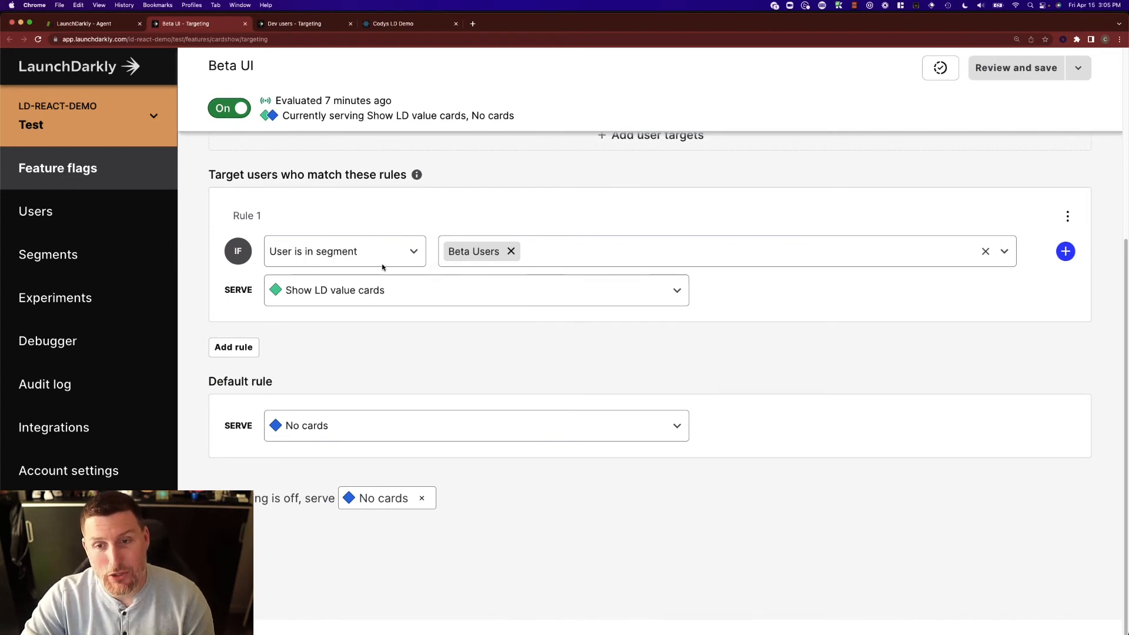
mouse_move(442, 253)
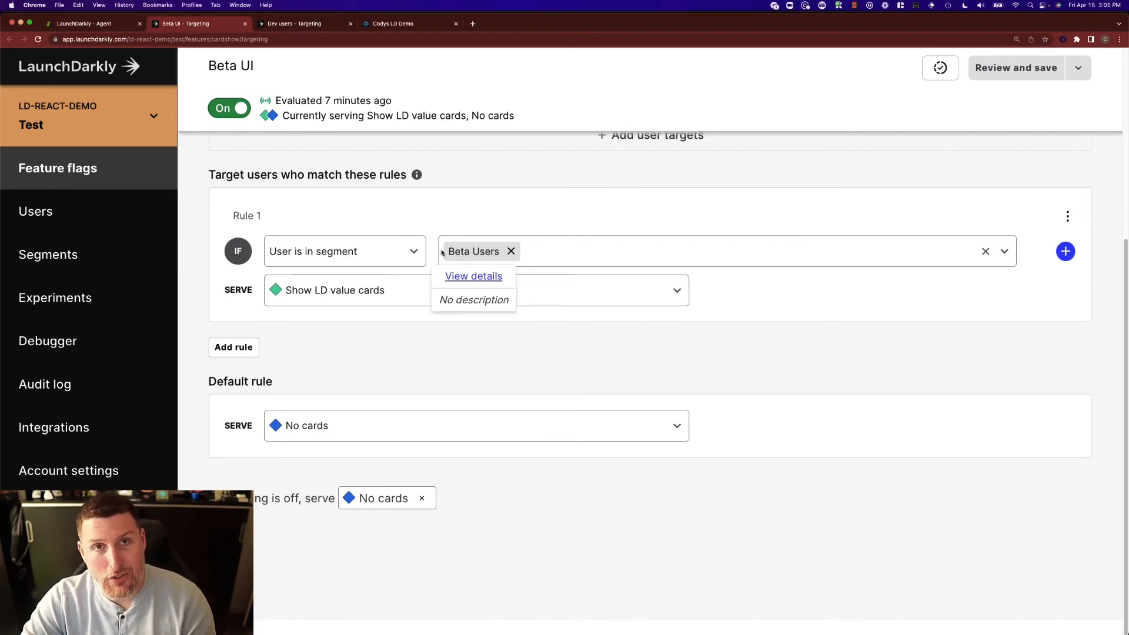
Open the Beta Users segment and add the beta ticket requester's username to its included users.
click(108, 254)
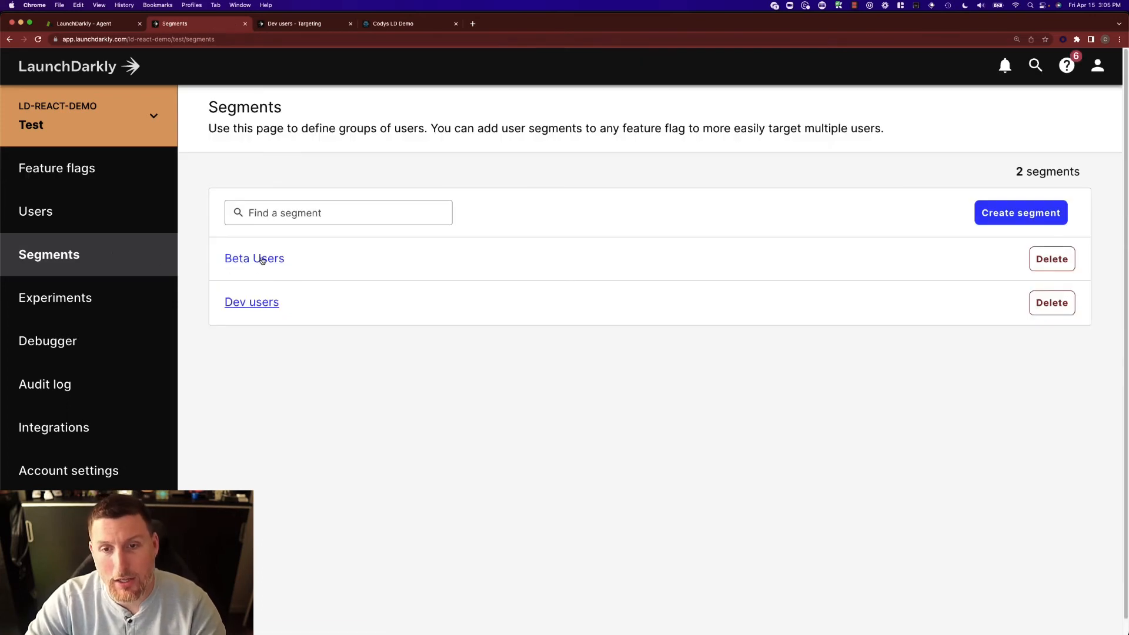
click(259, 261)
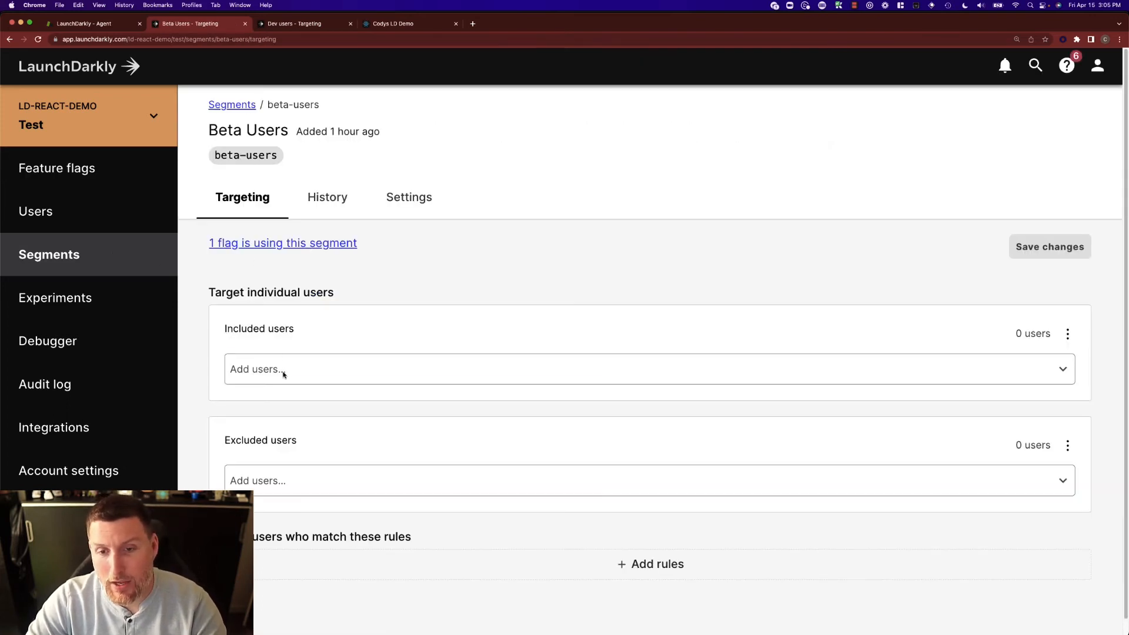
click(284, 372)
text(MJ)
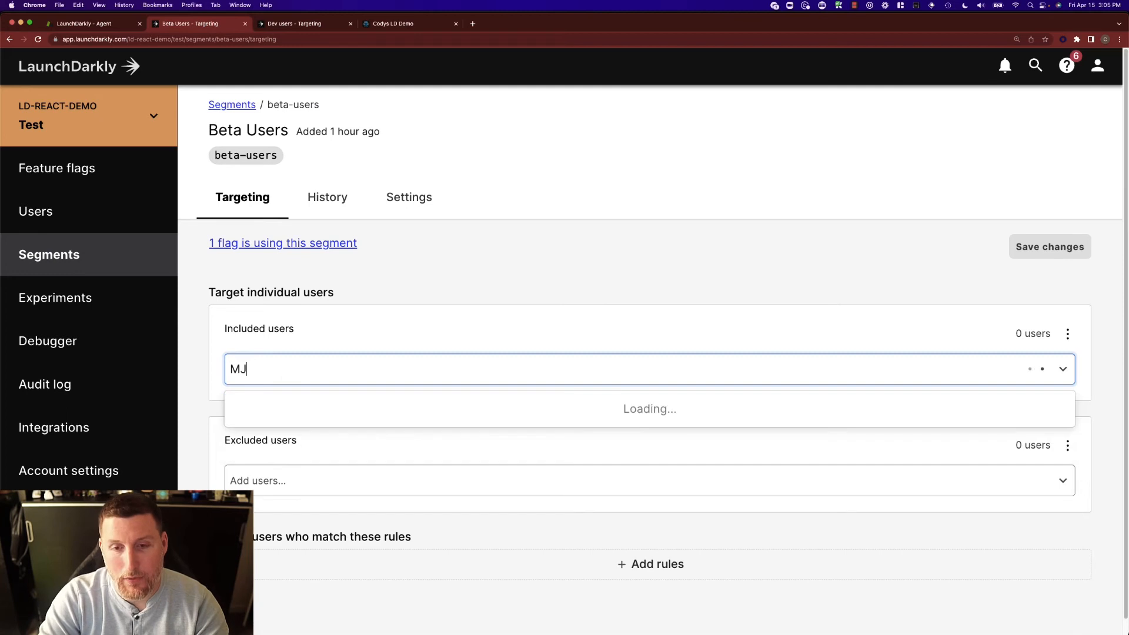
click(286, 407)
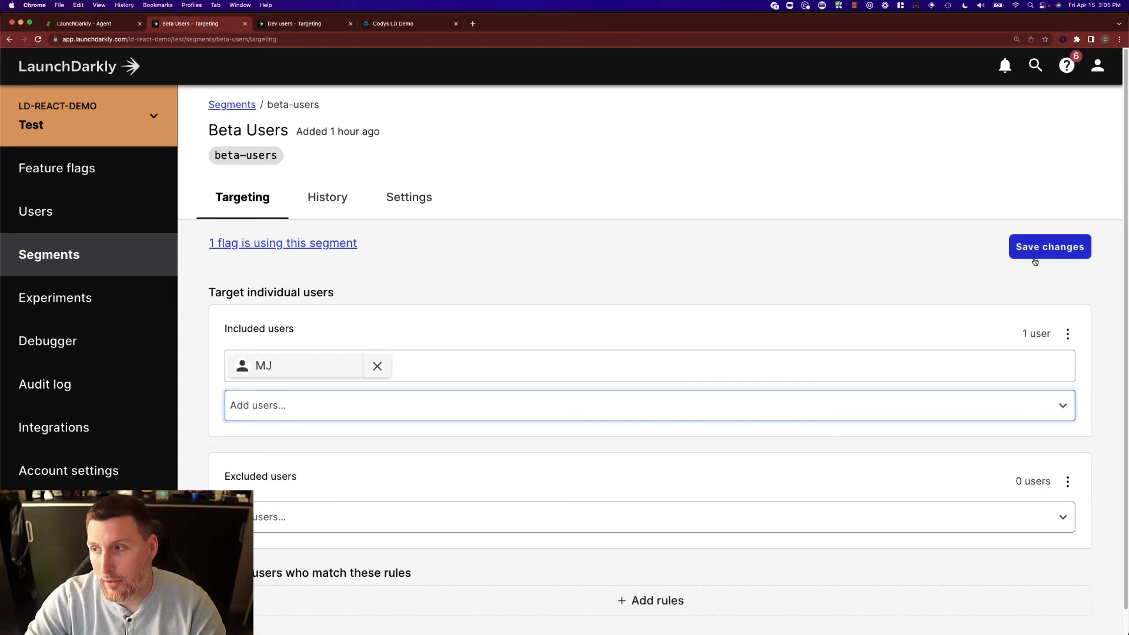
Submit the beta ticket requester's username on the Codys LD Demo site in place of the existing entry.
click(387, 24)
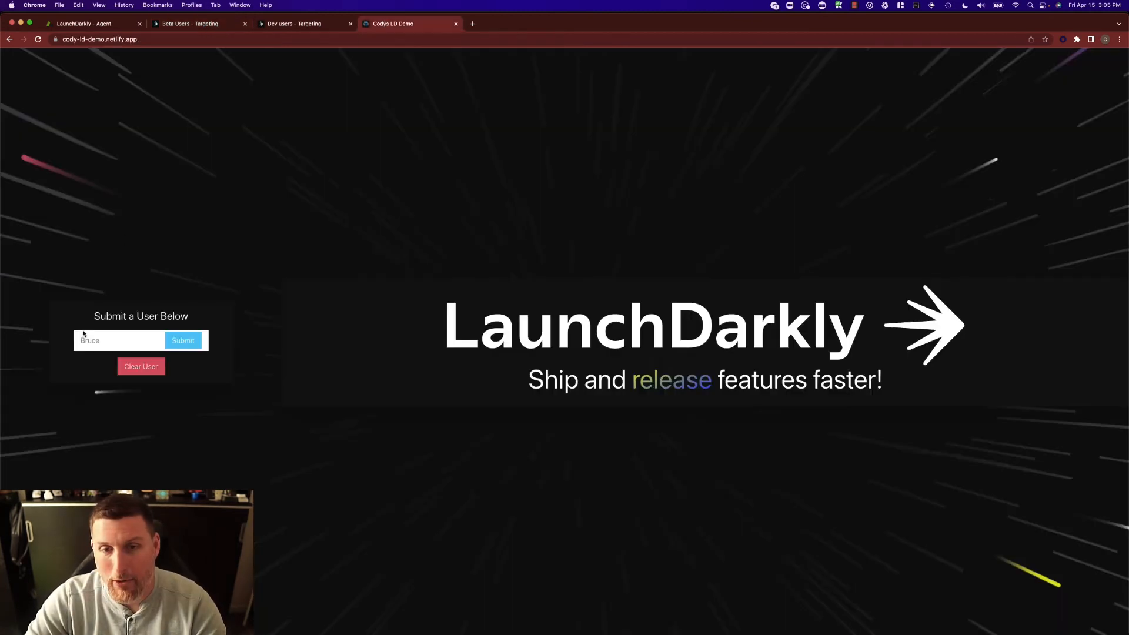
double_click(95, 340)
text(MJ)
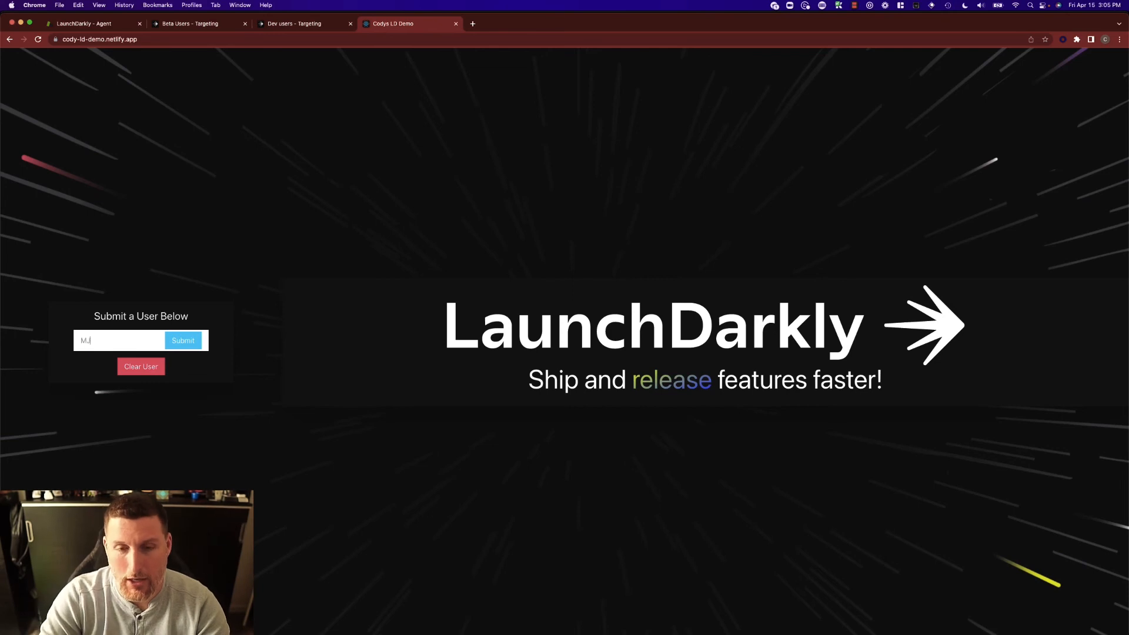
key(Return)
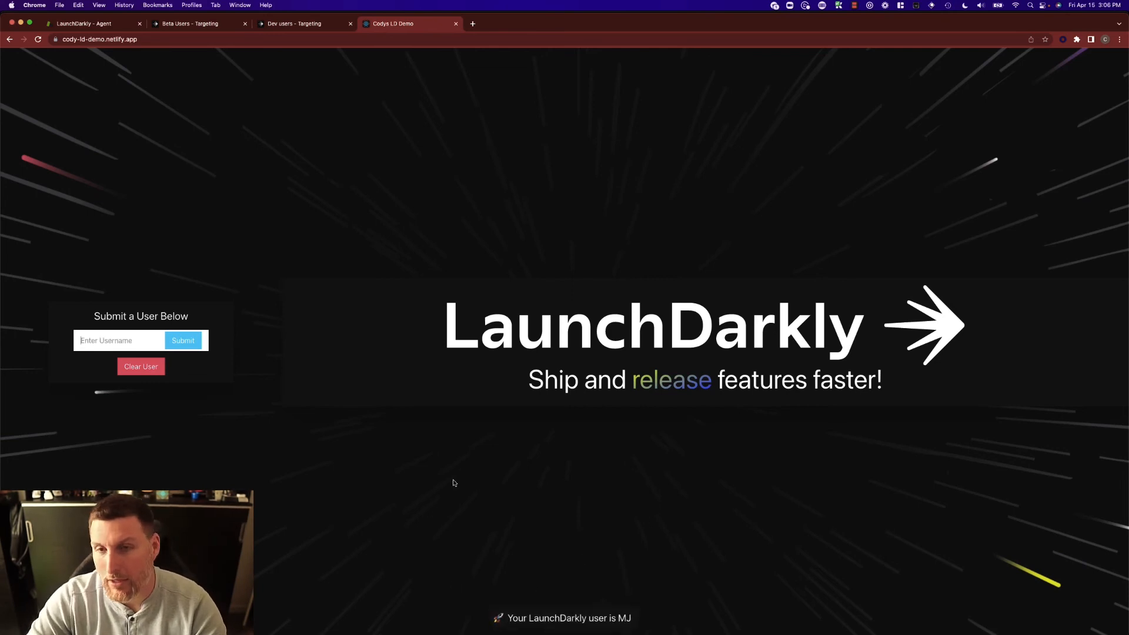
Save the Beta Users segment changes without a comment and return to the demo site to check the requester's view.
click(203, 25)
click(1050, 247)
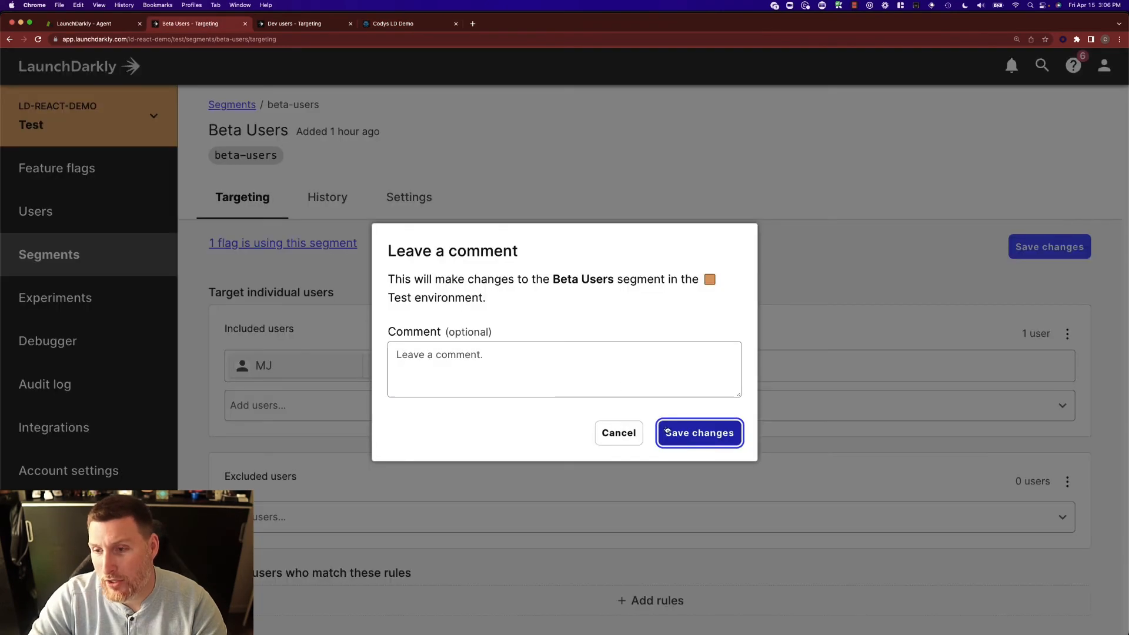
click(700, 432)
click(427, 27)
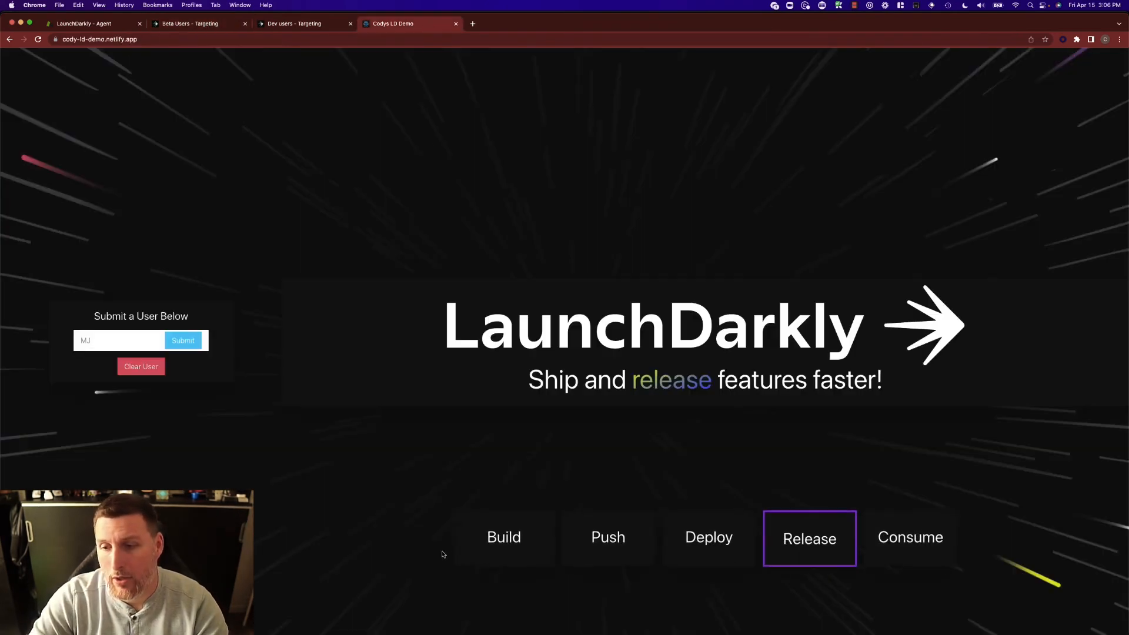